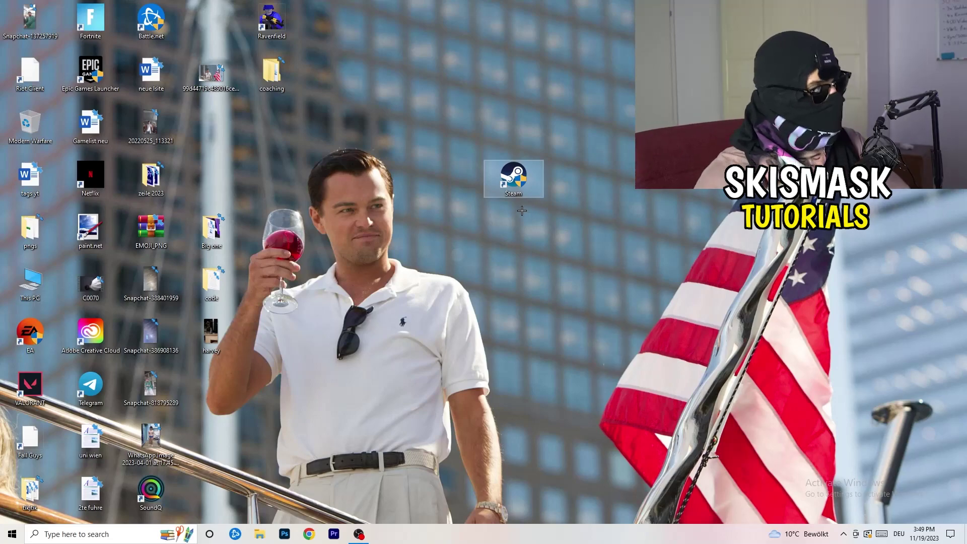
- Review the compatibility mode and administrator options in the Steam shortcut's properties, then accept them
{"action": "right_click", "coordinate": [522, 177]}
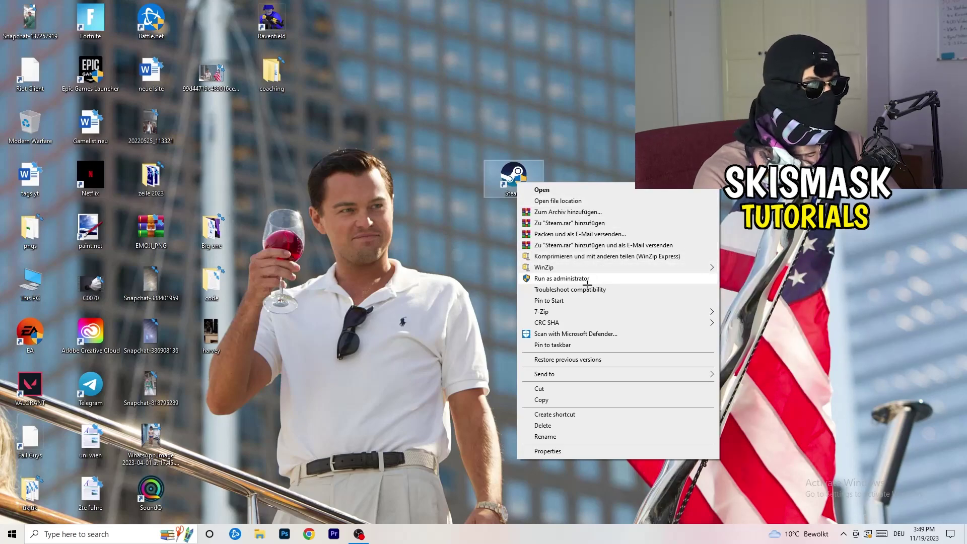
{"action": "left_click", "coordinate": [559, 451]}
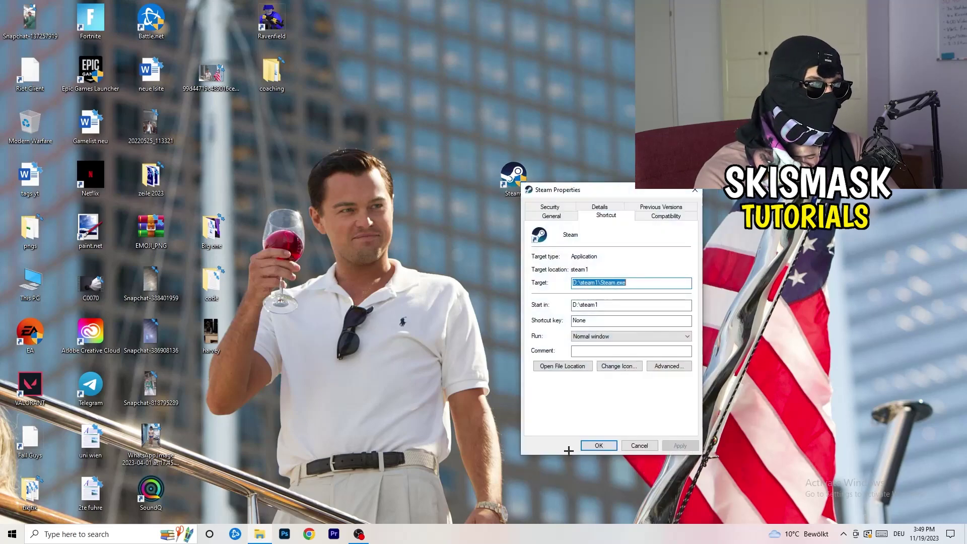
{"action": "left_click_drag", "start_coordinate": [604, 188], "coordinate": [429, 142]}
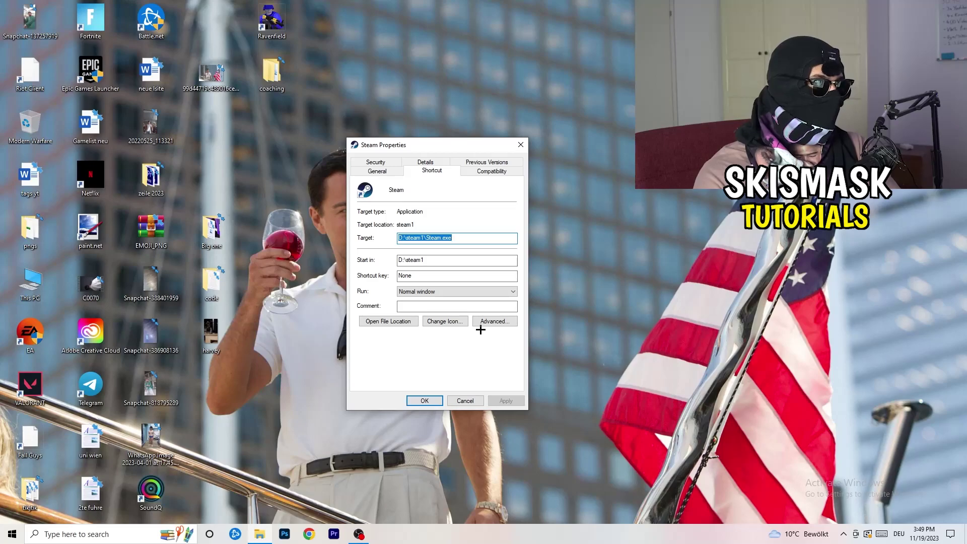
{"action": "left_click", "coordinate": [493, 172]}
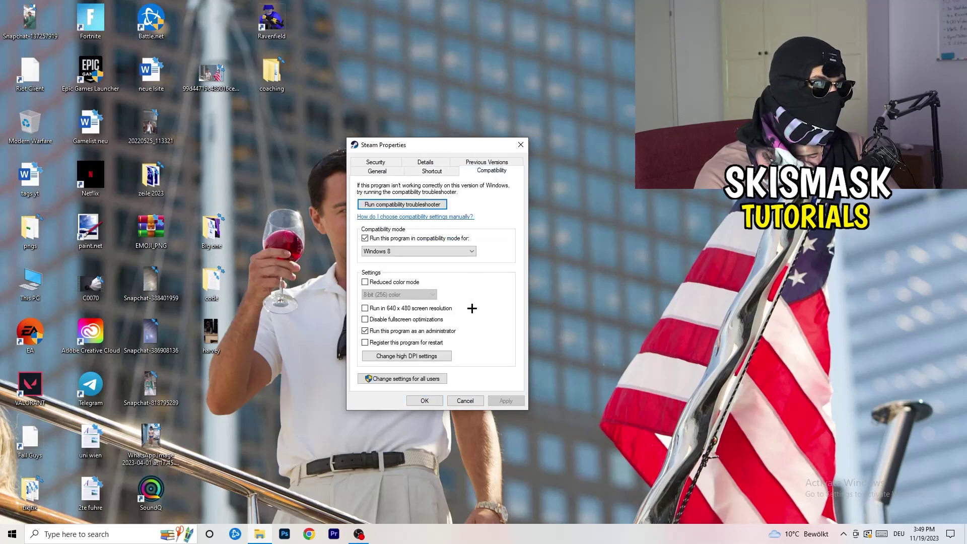
{"action": "left_click_drag", "start_coordinate": [443, 145], "coordinate": [557, 102]}
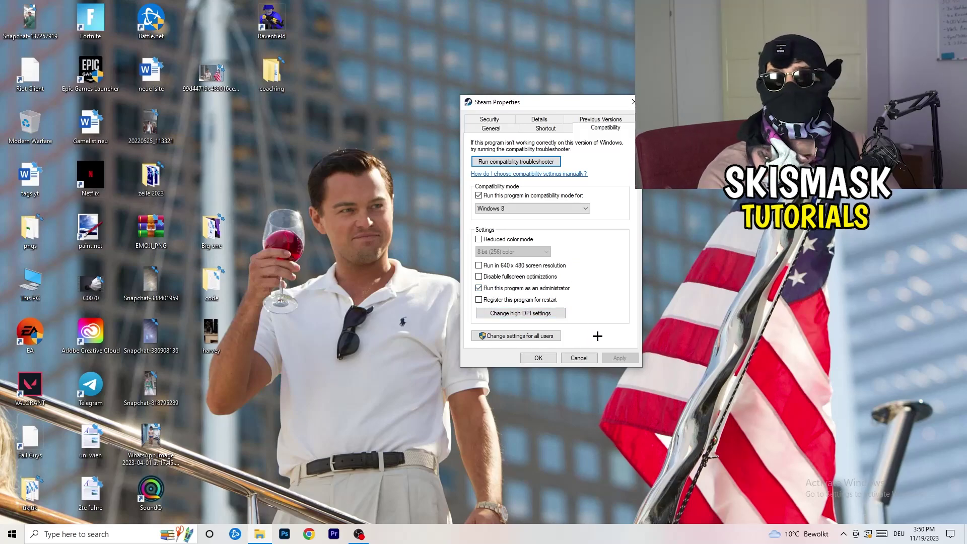
{"action": "left_click", "coordinate": [548, 359]}
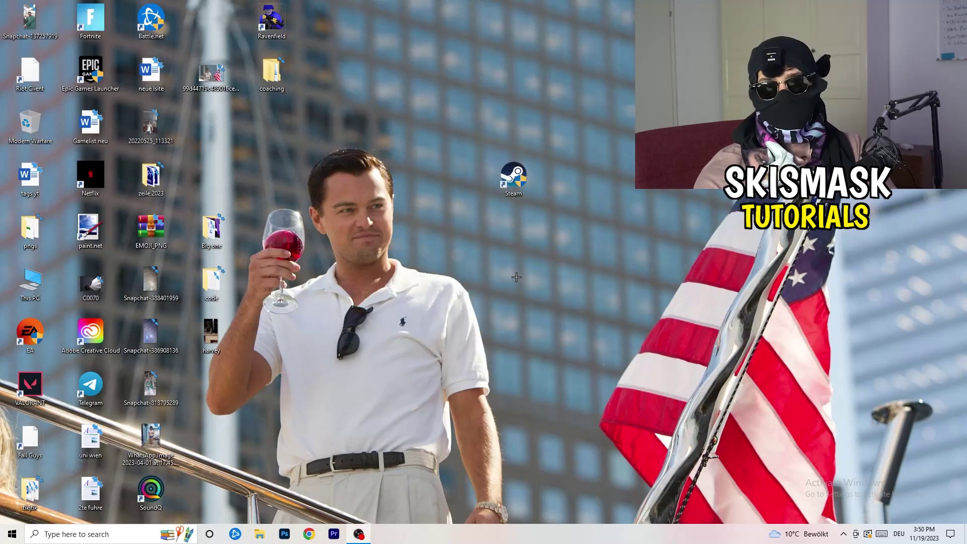
- Move the Steam shortcut closer to the desktop's icon columns and check its compatibility settings once more
{"action": "left_click_drag", "start_coordinate": [513, 176], "coordinate": [456, 179]}
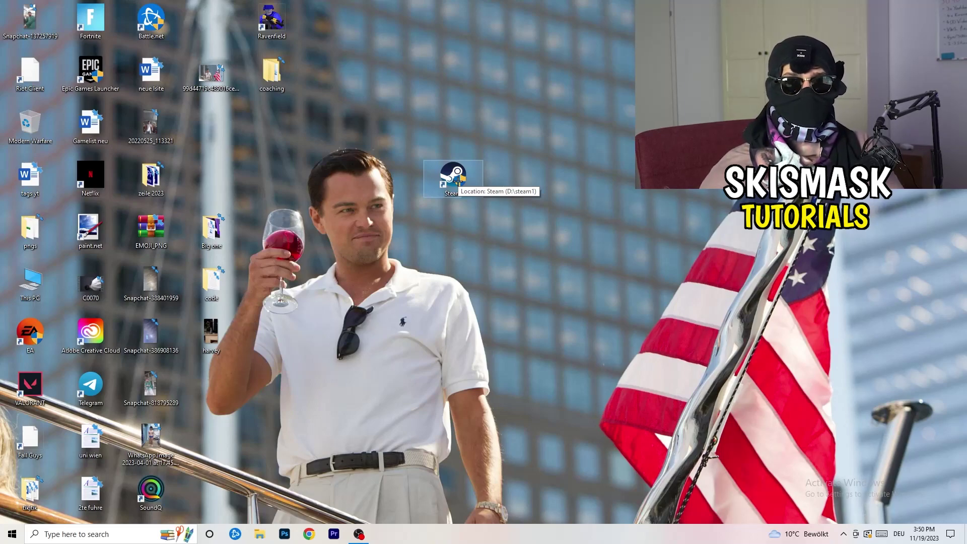
{"action": "left_click_drag", "start_coordinate": [458, 180], "coordinate": [337, 180]}
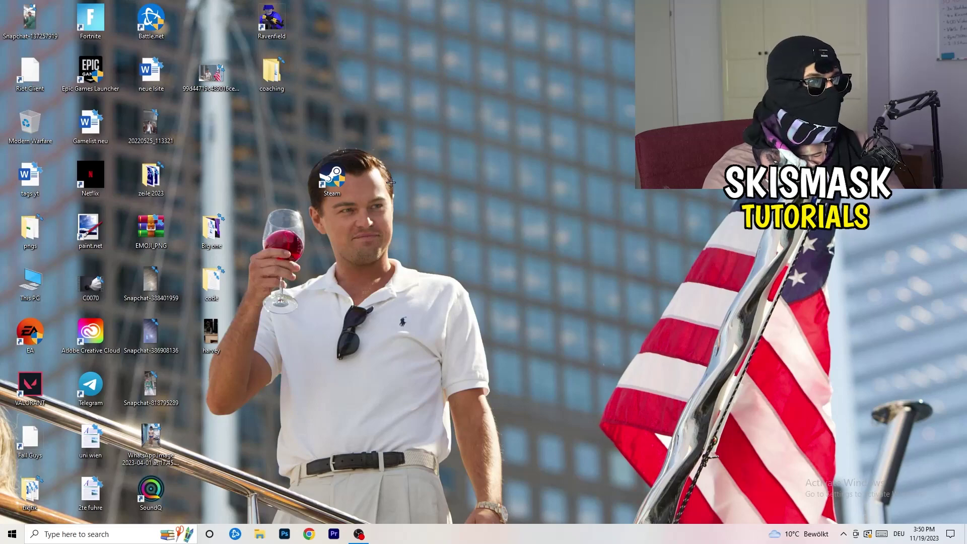
{"action": "right_click", "coordinate": [333, 188]}
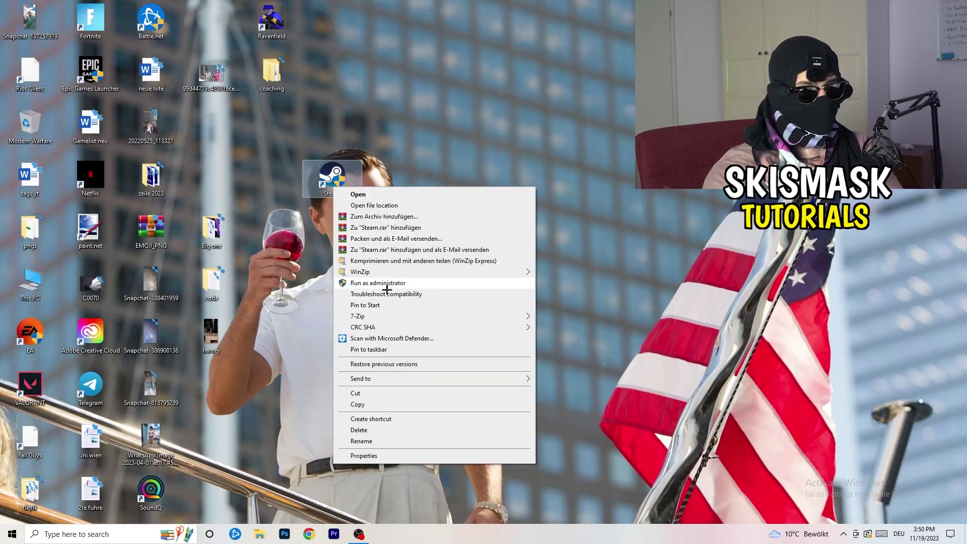
{"action": "left_click", "coordinate": [364, 455]}
{"action": "left_click", "coordinate": [481, 221]}
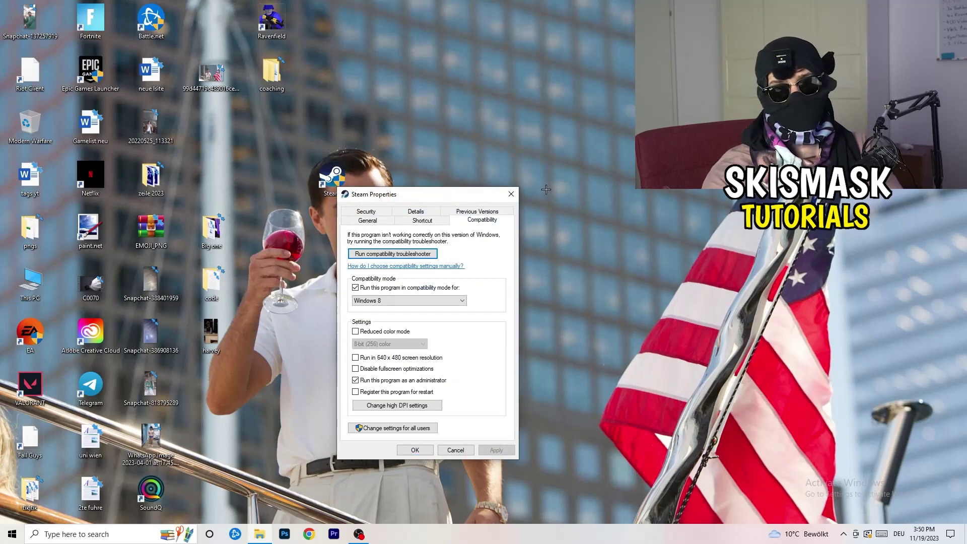
{"action": "left_click", "coordinate": [511, 195]}
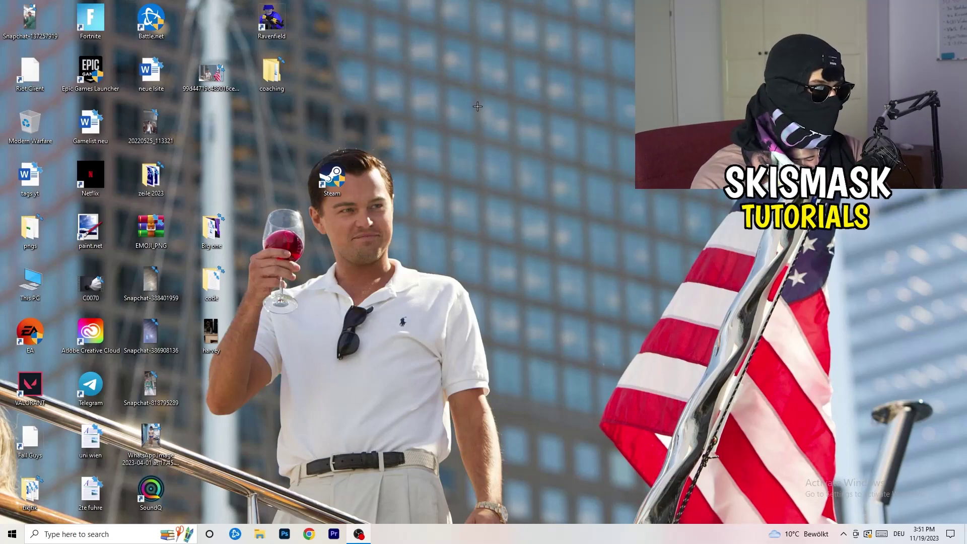
- Switch to Task Manager and maximize its window
{"action": "mouse_move", "coordinate": [488, 541]}
{"action": "left_mouse_down"}
{"action": "mouse_move", "coordinate": [525, 523]}
{"action": "mouse_move", "coordinate": [825, 280]}
{"action": "mouse_move", "coordinate": [544, 472]}
{"action": "mouse_move", "coordinate": [492, 514]}
{"action": "mouse_move", "coordinate": [492, 537]}
{"action": "left_mouse_up"}
{"action": "right_click", "coordinate": [492, 536]}
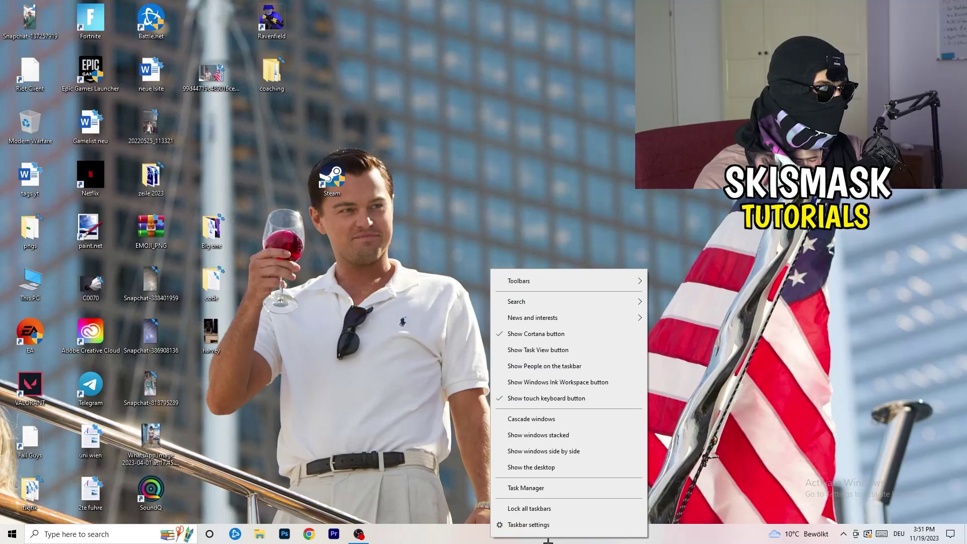
{"action": "left_click", "coordinate": [538, 488]}
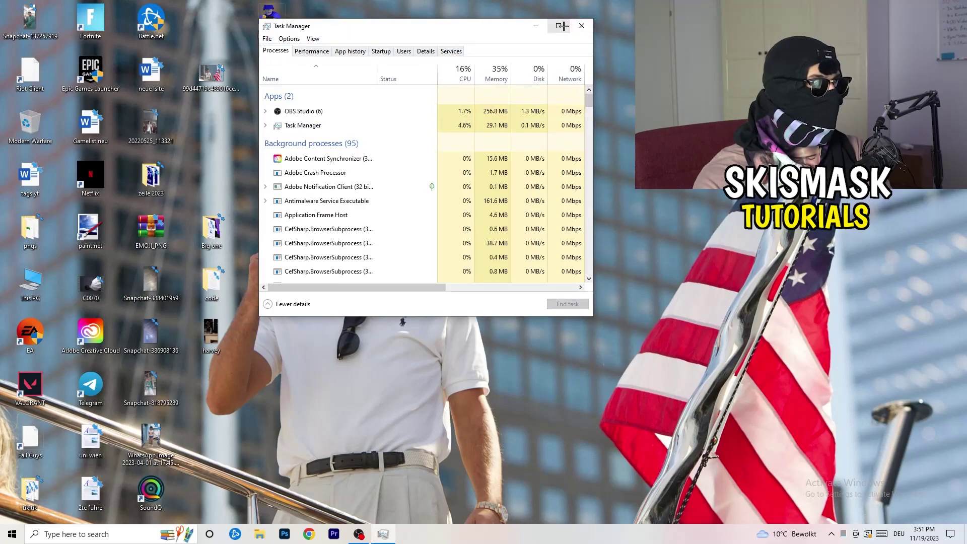
{"action": "left_click", "coordinate": [559, 25]}
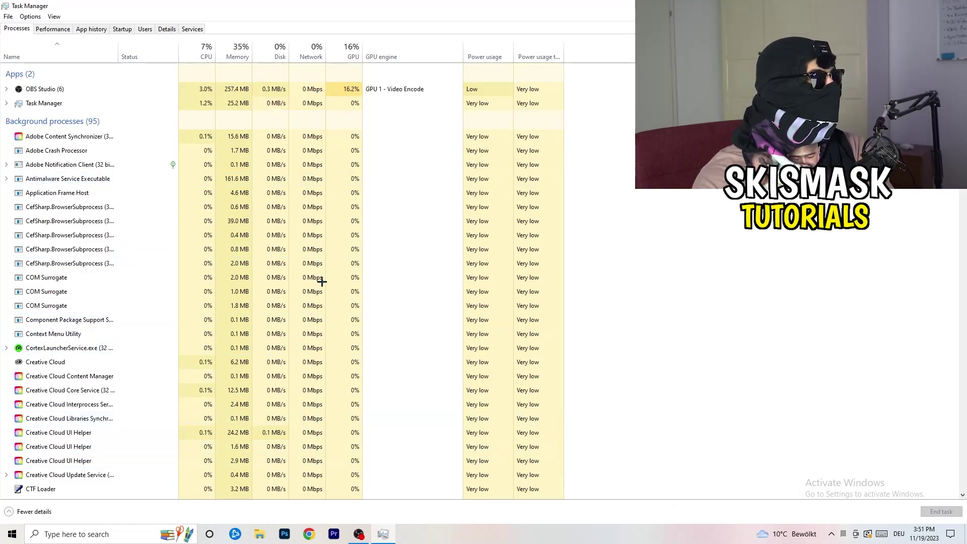
- Show the priority options for a Creative Cloud UI Helper.exe process in the detailed process list
{"action": "left_click", "coordinate": [164, 29]}
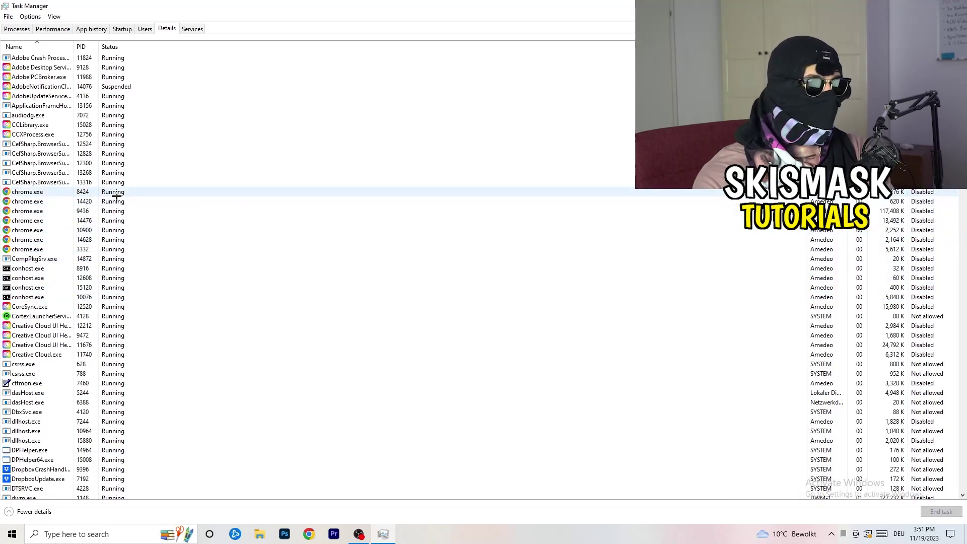
{"action": "scroll", "coordinate": [117, 196], "scroll_direction": "down", "scroll_amount": 3}
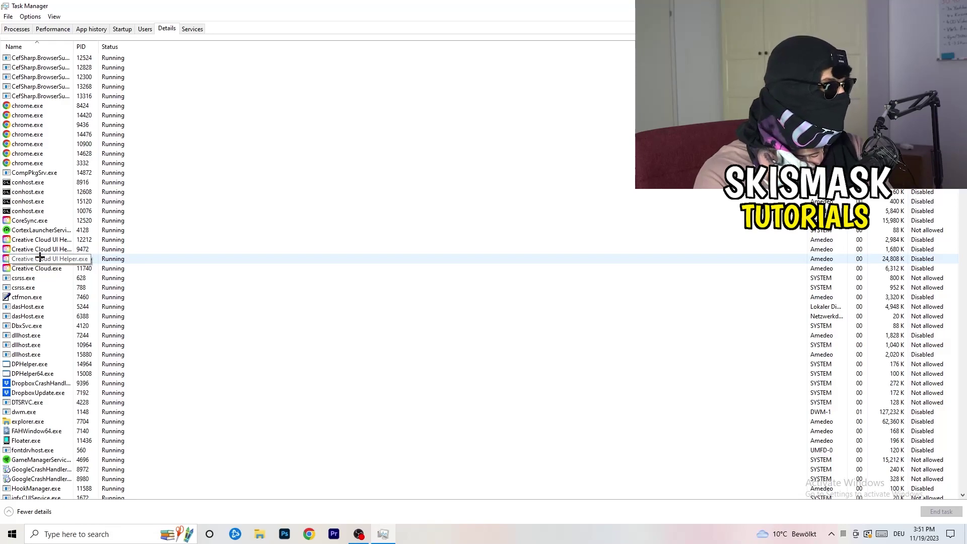
{"action": "right_click", "coordinate": [40, 259]}
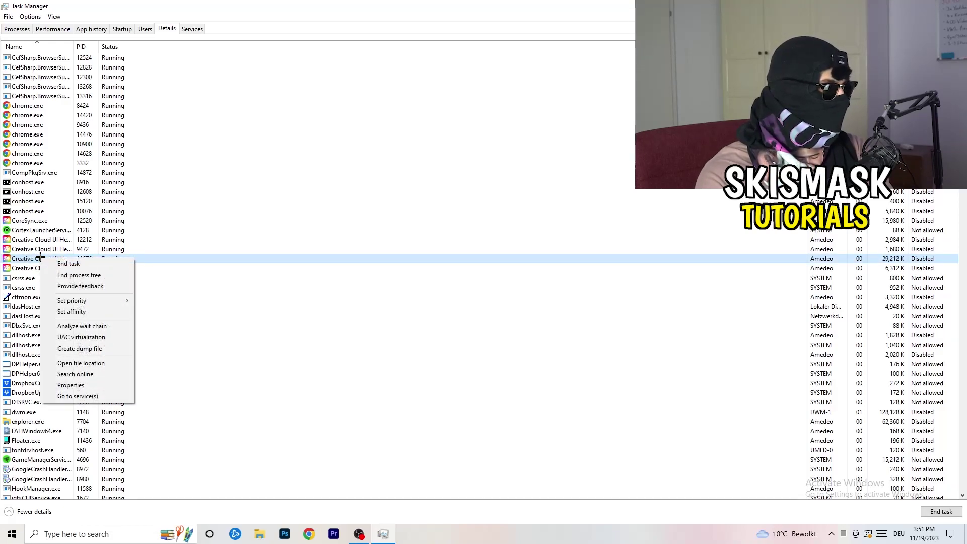
{"action": "mouse_move", "coordinate": [88, 303]}
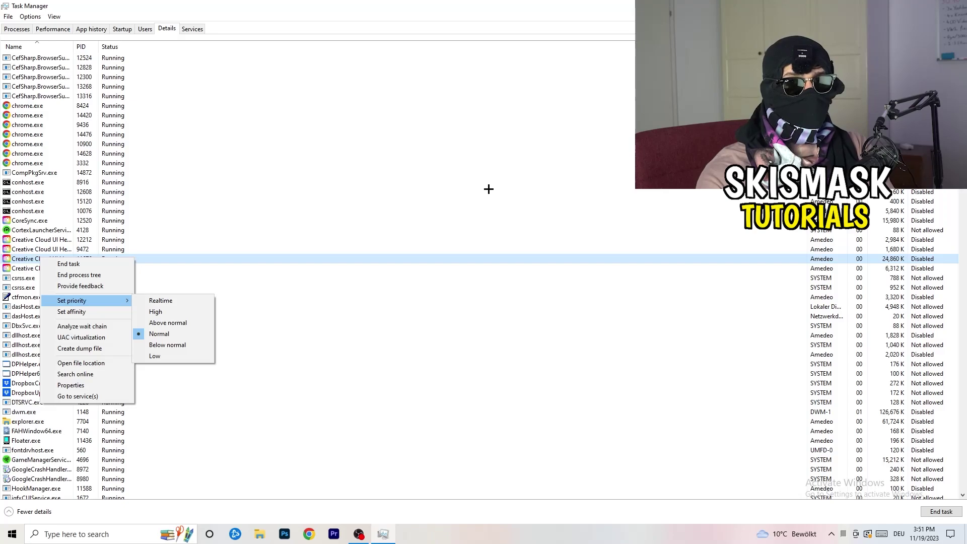
- Review the startup programs and check the available actions for File Association Helper without changing its status
{"action": "left_click", "coordinate": [127, 29]}
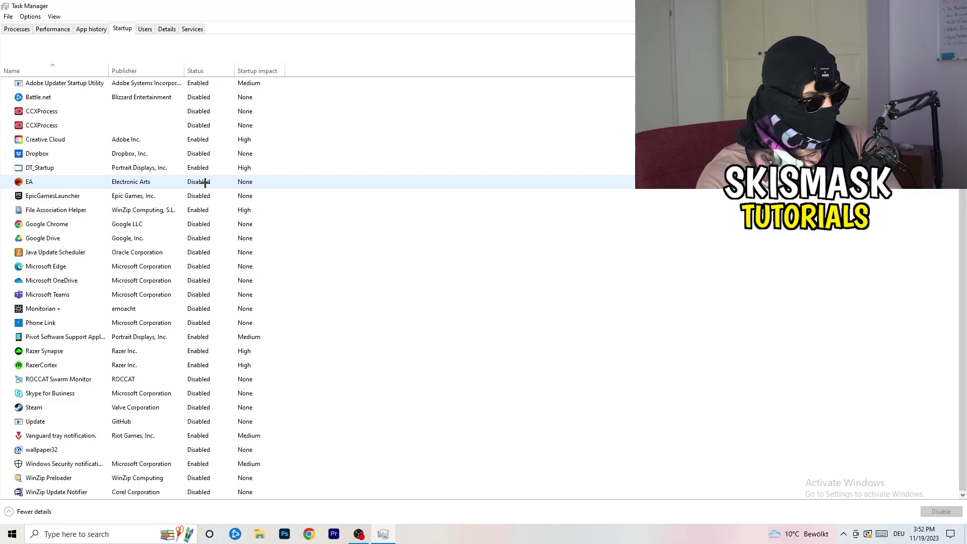
{"action": "right_click", "coordinate": [201, 209]}
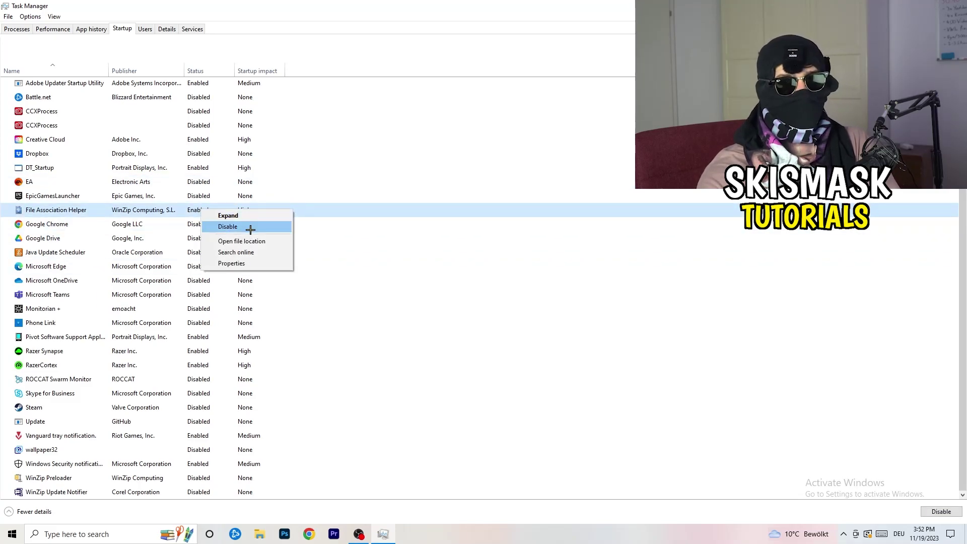
{"action": "left_click", "coordinate": [395, 74]}
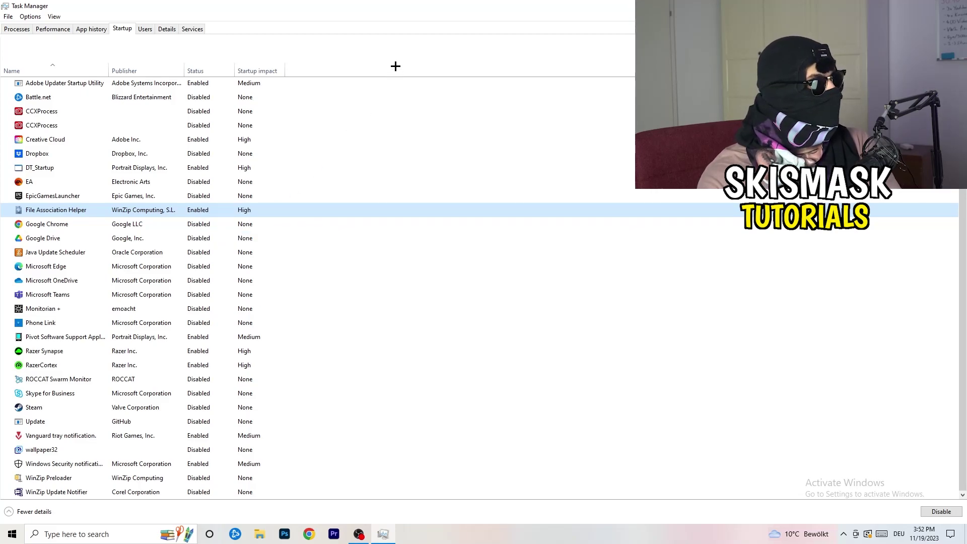
- Sort the running processes by GPU usage and look through the list for demanding programs
{"action": "left_click", "coordinate": [28, 29]}
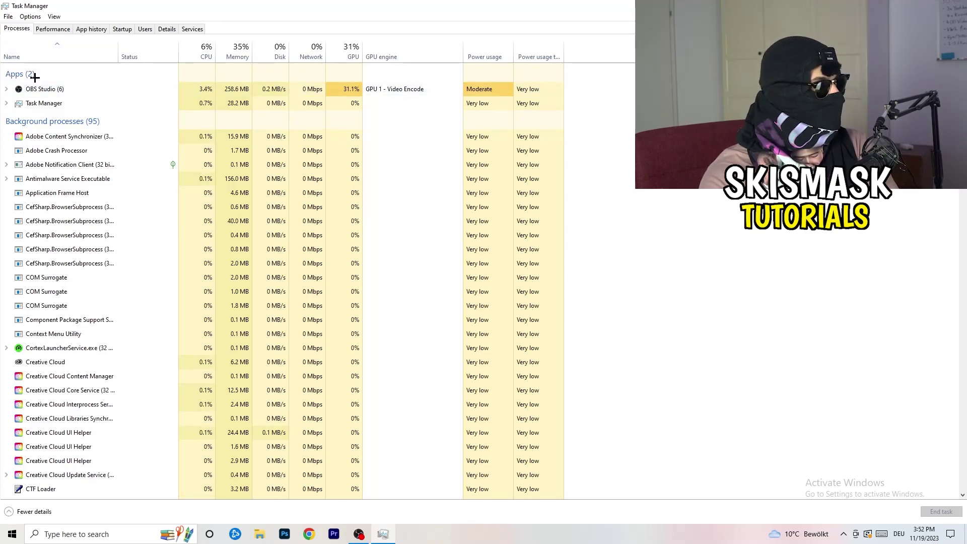
{"action": "left_click", "coordinate": [201, 50]}
{"action": "left_click", "coordinate": [341, 46]}
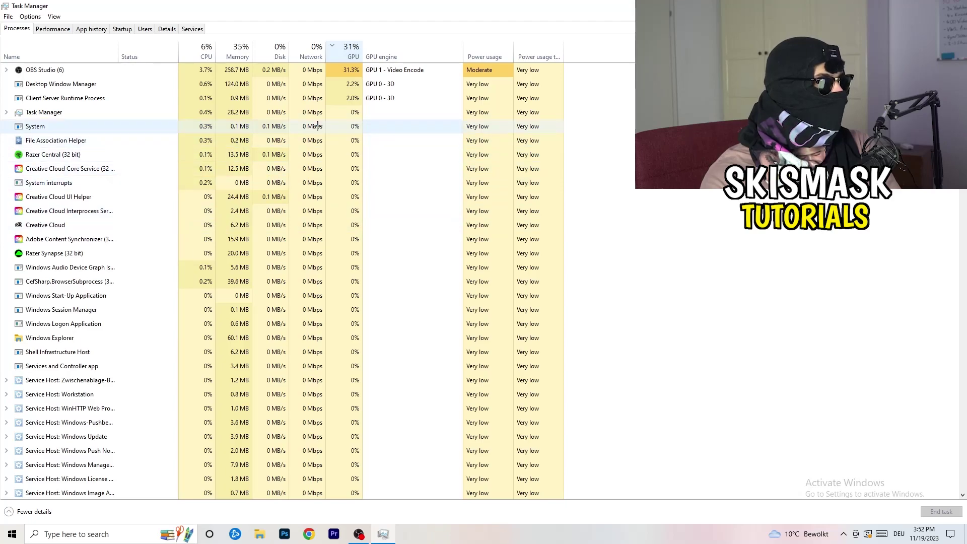
{"action": "left_click", "coordinate": [348, 51]}
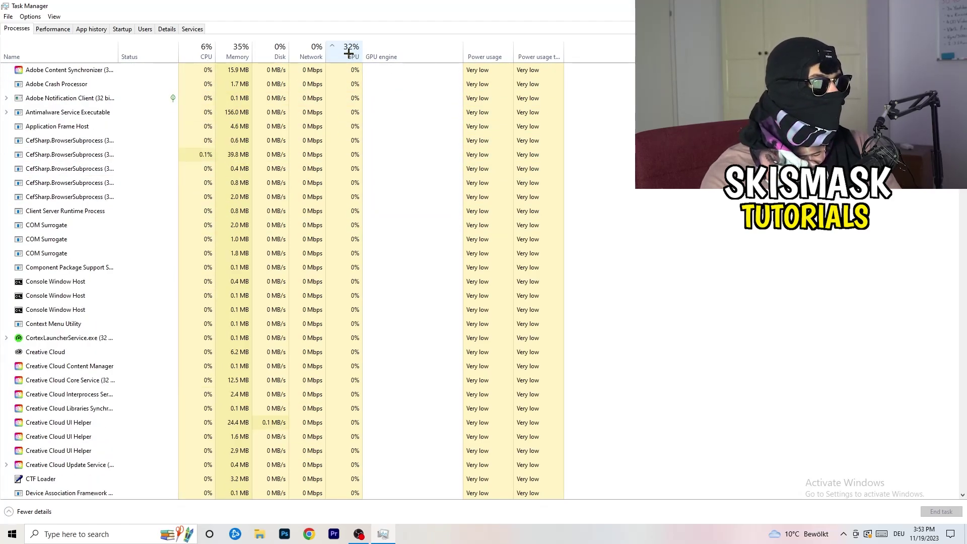
{"action": "scroll", "coordinate": [353, 160], "scroll_direction": "down", "scroll_amount": 4}
{"action": "scroll", "coordinate": [353, 160], "scroll_direction": "down", "scroll_amount": 9}
{"action": "scroll", "coordinate": [355, 159], "scroll_direction": "up", "scroll_amount": 13}
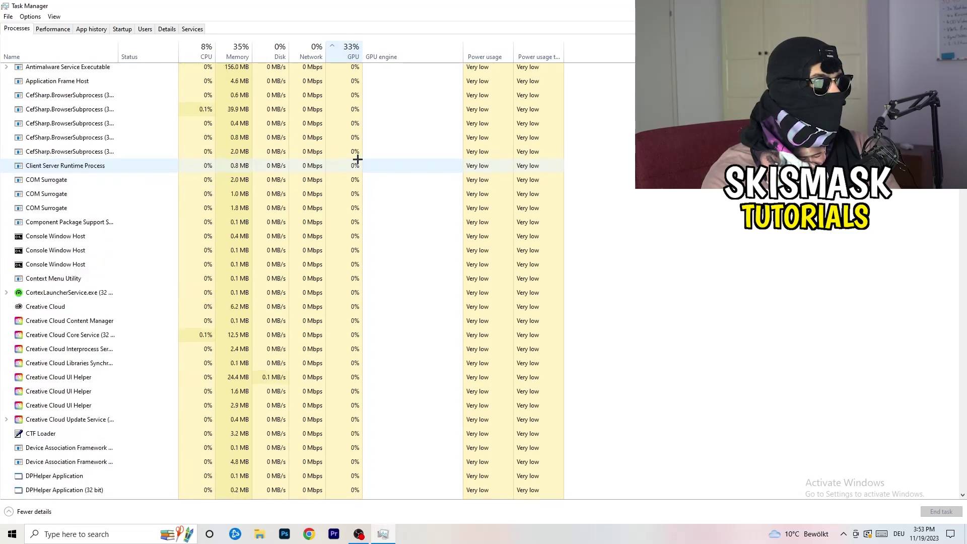
{"action": "scroll", "coordinate": [357, 158], "scroll_direction": "down", "scroll_amount": 20}
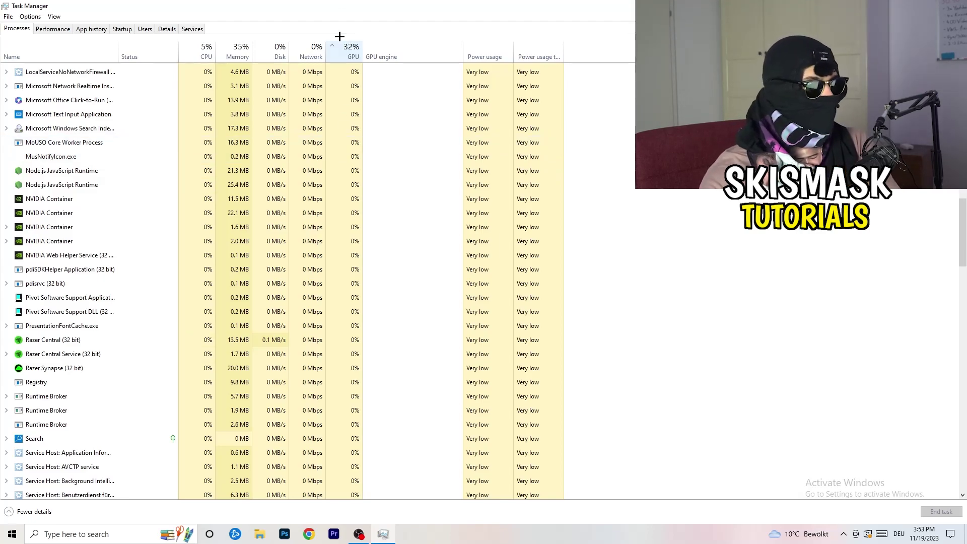
- Check the available actions for the Microsoft Windows Search Indexer process, sort by CPU usage and close Task Manager
{"action": "right_click", "coordinate": [328, 125]}
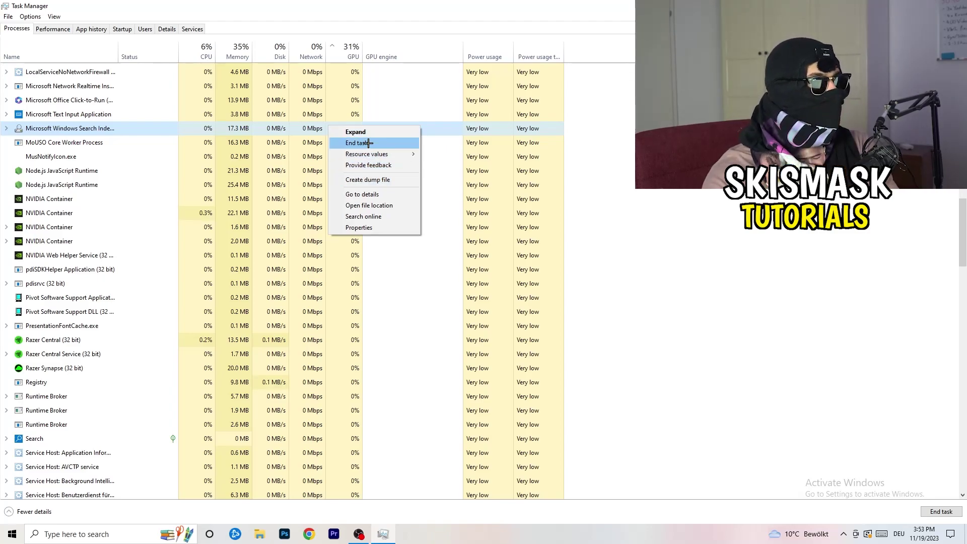
{"action": "left_click", "coordinate": [201, 48]}
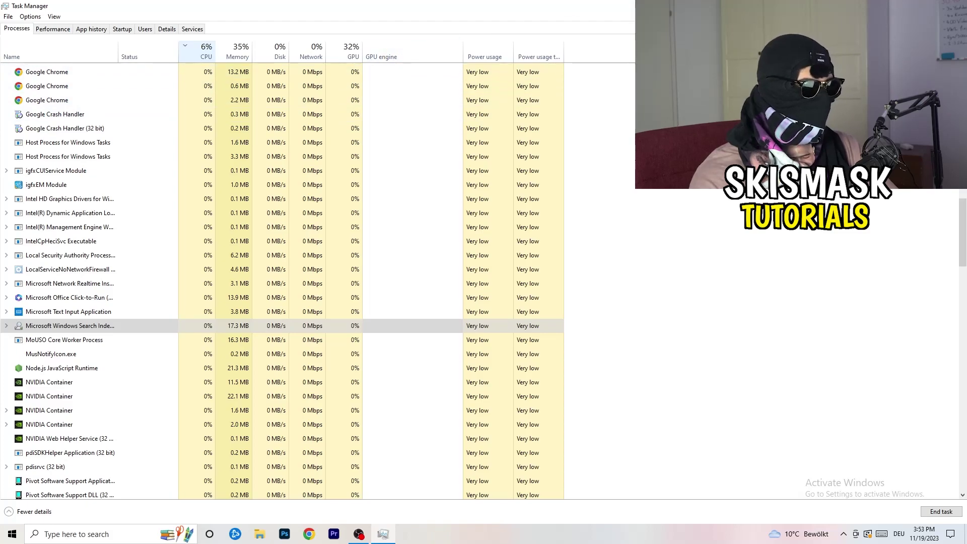
{"action": "key", "text": "alt+F4"}
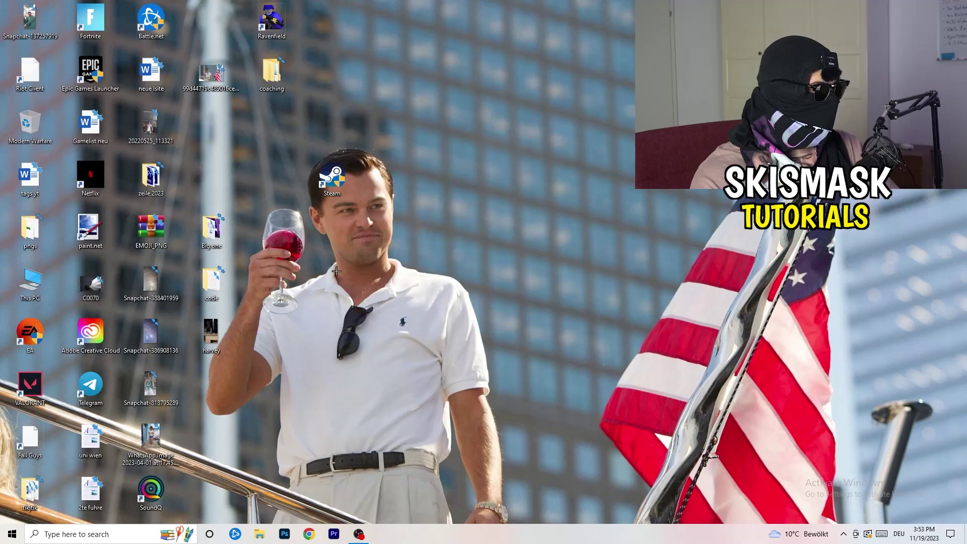
- Switch to Windows Settings and open the Xbox Game Bar options in the gaming category
{"action": "left_click", "coordinate": [11, 535]}
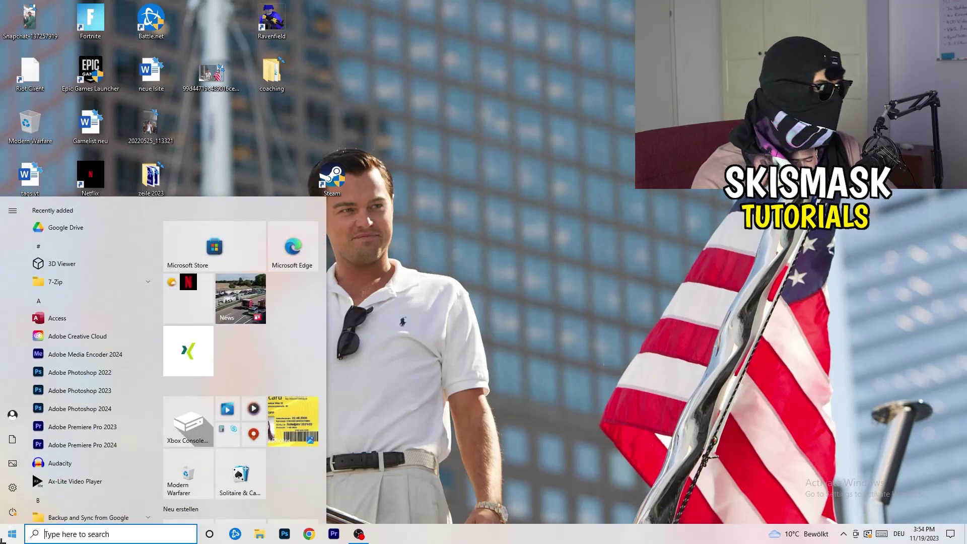
{"action": "left_click", "coordinate": [10, 489]}
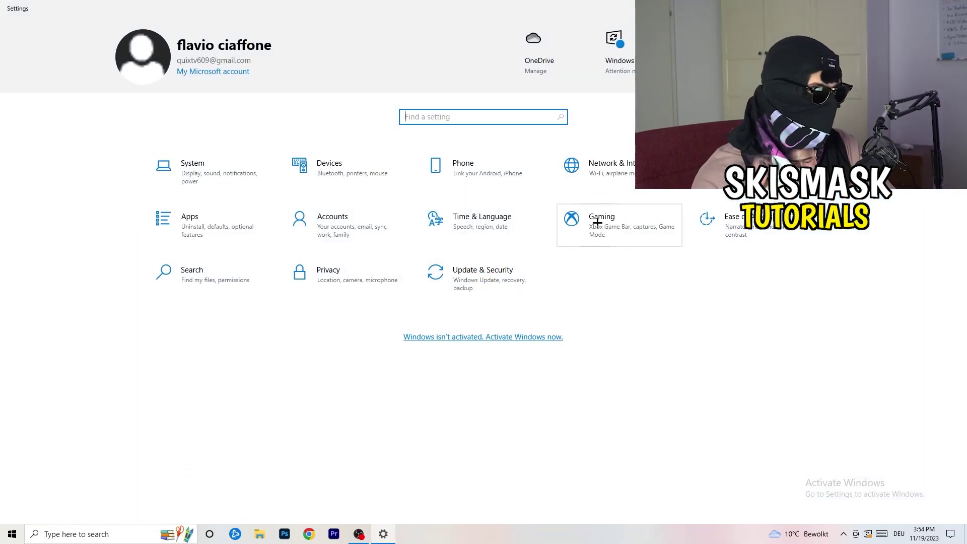
{"action": "left_click", "coordinate": [574, 222]}
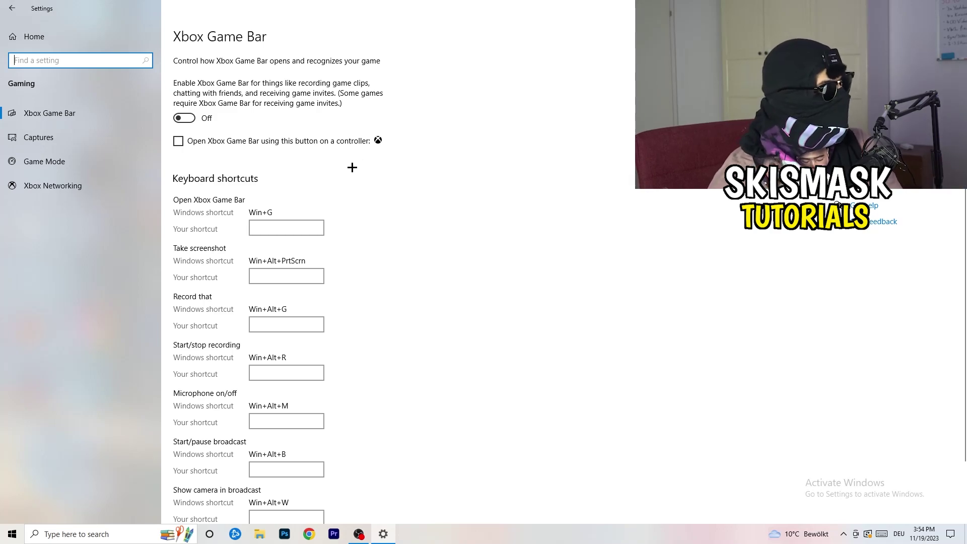
- Review the background recording, audio and video options for game captures, and check the Game Mode setting
{"action": "left_click", "coordinate": [85, 132]}
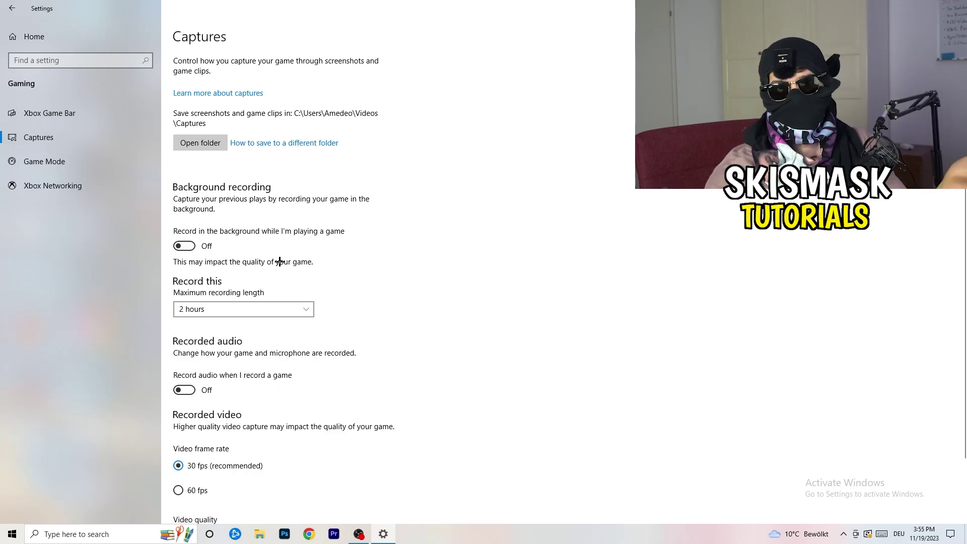
{"action": "scroll", "coordinate": [278, 260], "scroll_direction": "down", "scroll_amount": 2}
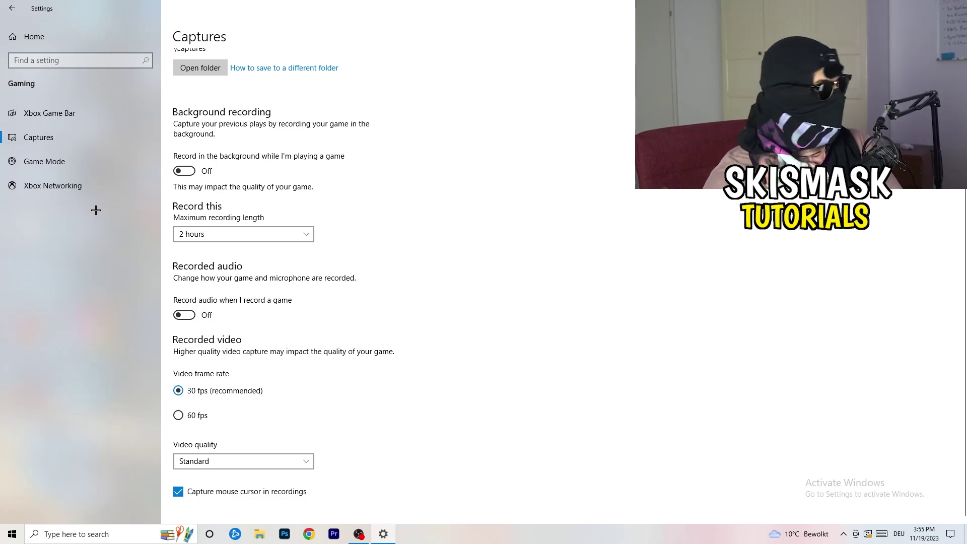
{"action": "left_click", "coordinate": [21, 161]}
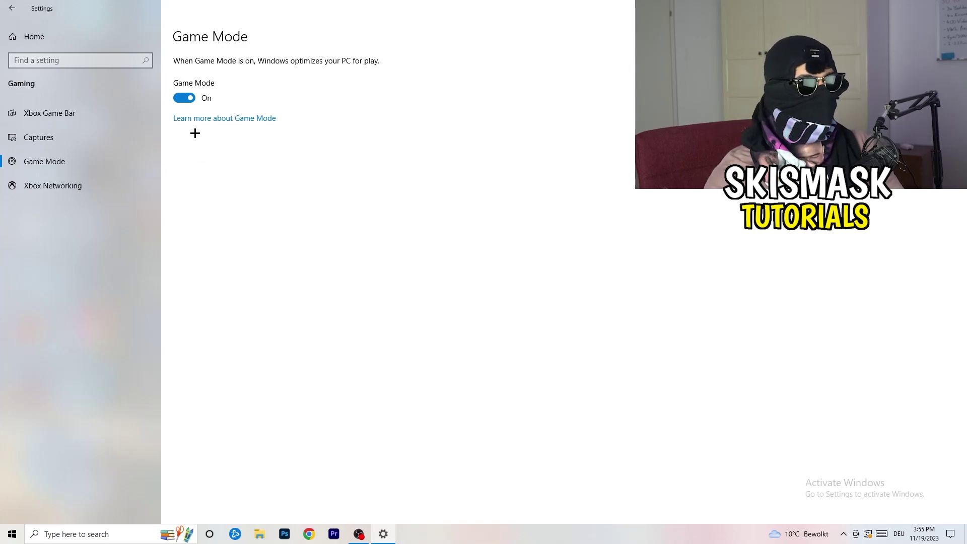
- Open Windows Update under Update & Security, check the update status, and restore the Settings window to full screen after moving it aside
{"action": "left_click", "coordinate": [13, 8]}
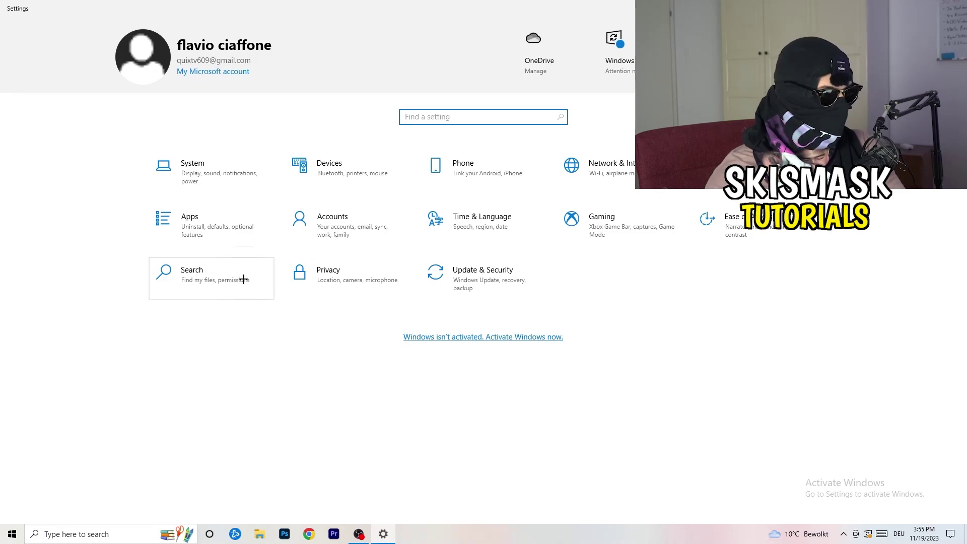
{"action": "left_click", "coordinate": [491, 292]}
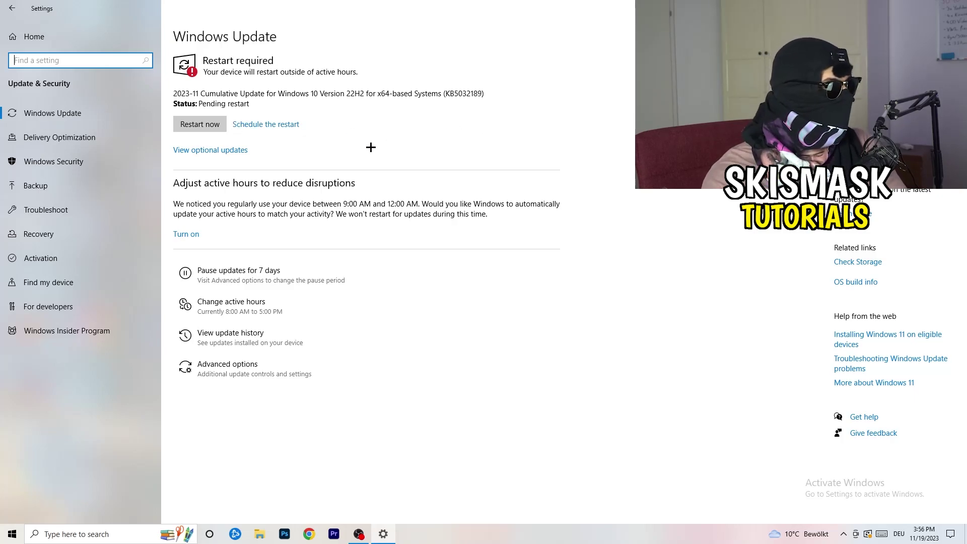
{"action": "left_click_drag", "start_coordinate": [509, 7], "coordinate": [158, 373]}
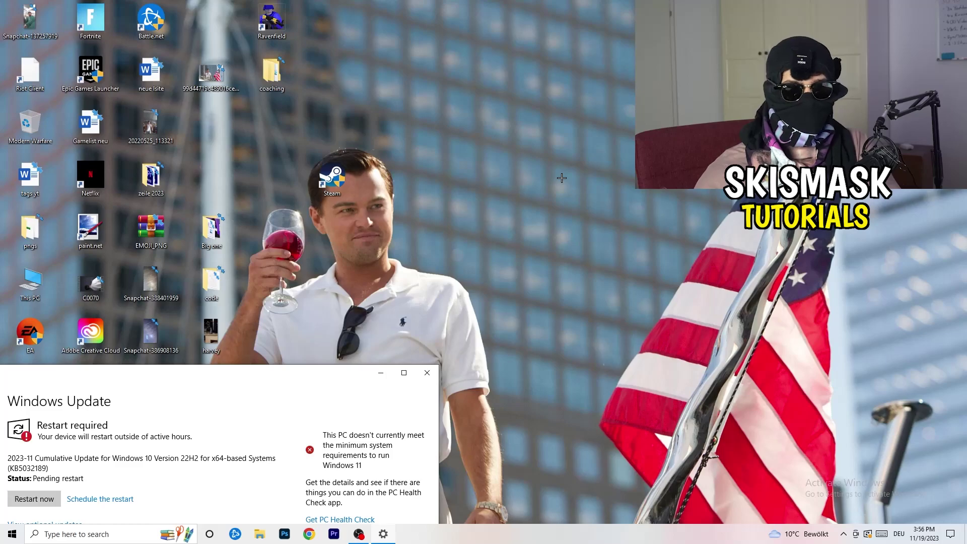
{"action": "left_click", "coordinate": [403, 373]}
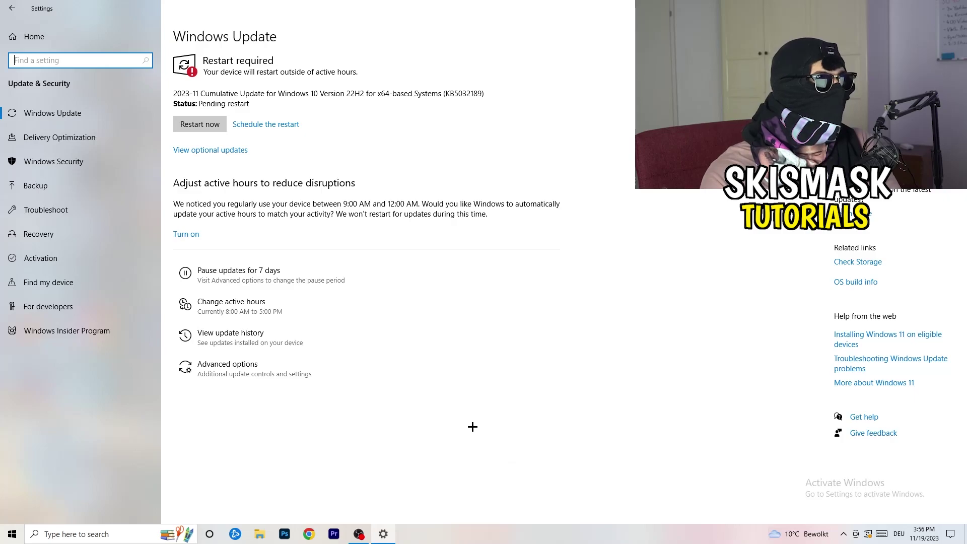
- Open the System display settings and review the scale, layout and display resolution options
{"action": "left_click", "coordinate": [25, 44]}
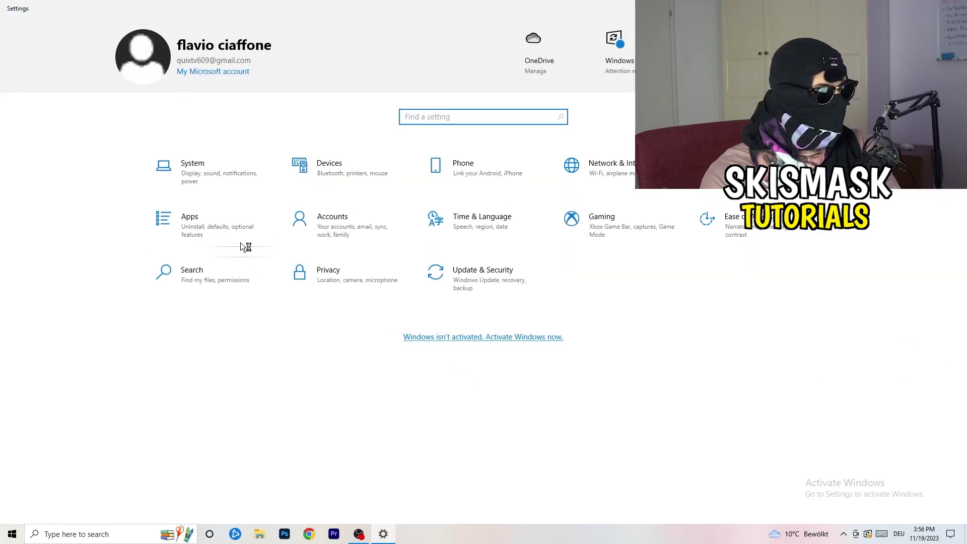
{"action": "left_click", "coordinate": [202, 169]}
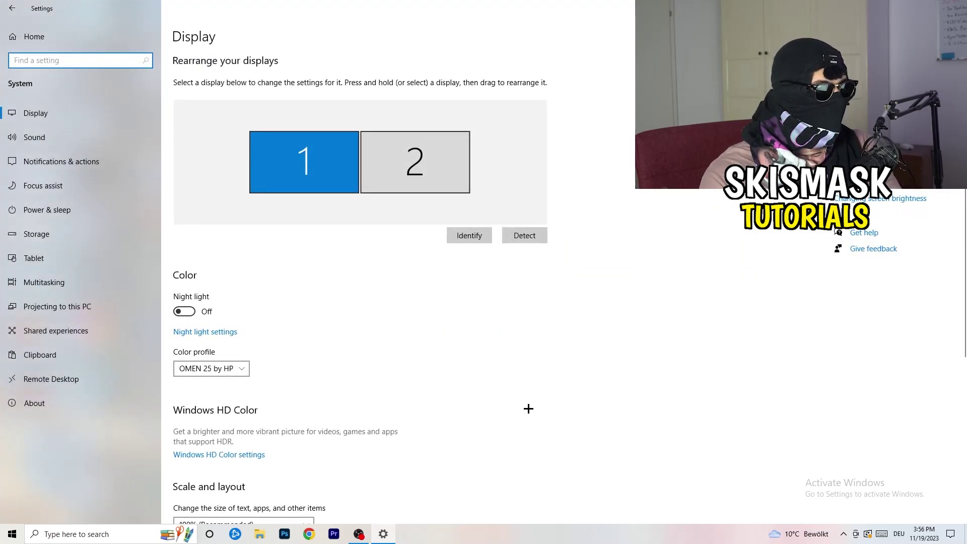
{"action": "left_click", "coordinate": [186, 38]}
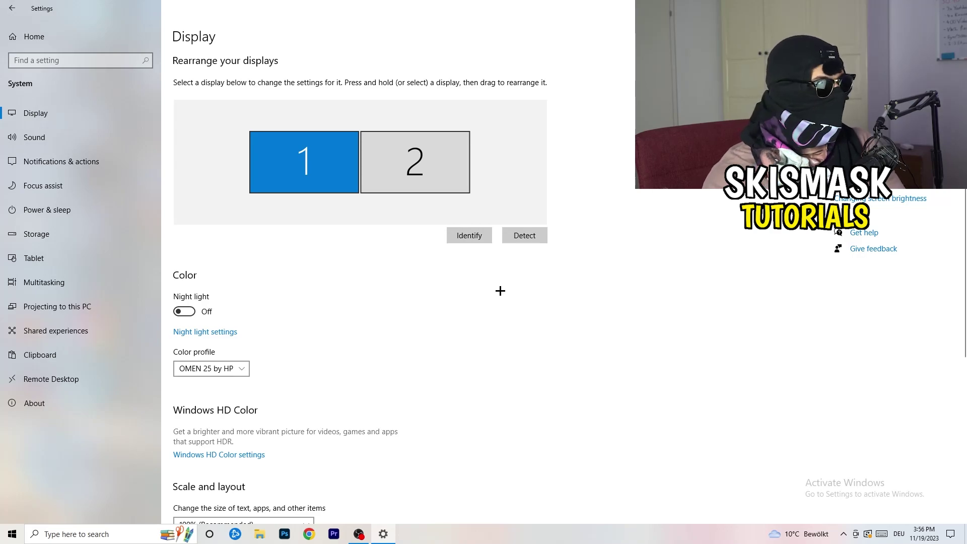
{"action": "scroll", "coordinate": [379, 253], "scroll_direction": "down", "scroll_amount": 3}
{"action": "scroll", "coordinate": [379, 254], "scroll_direction": "down", "scroll_amount": 2}
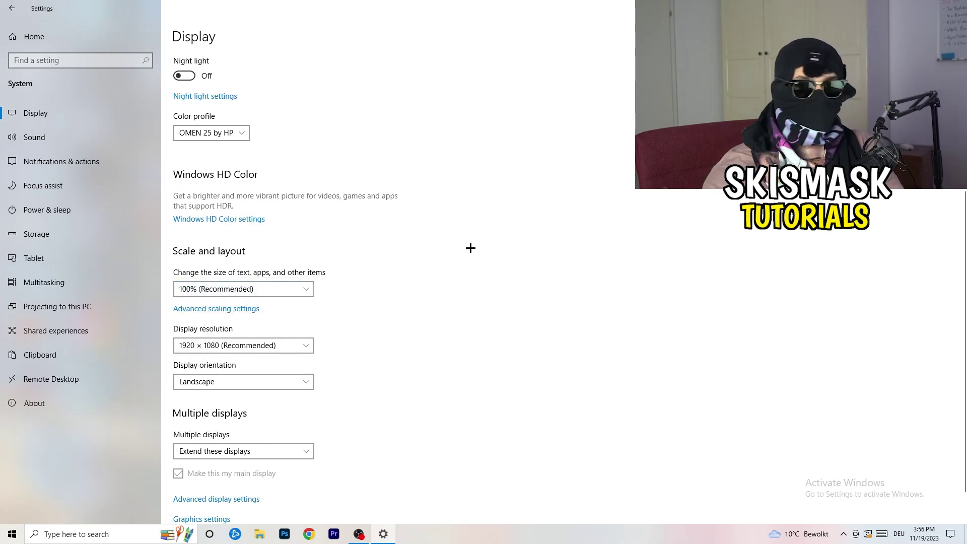
{"action": "scroll", "coordinate": [233, 273], "scroll_direction": "down", "scroll_amount": 1}
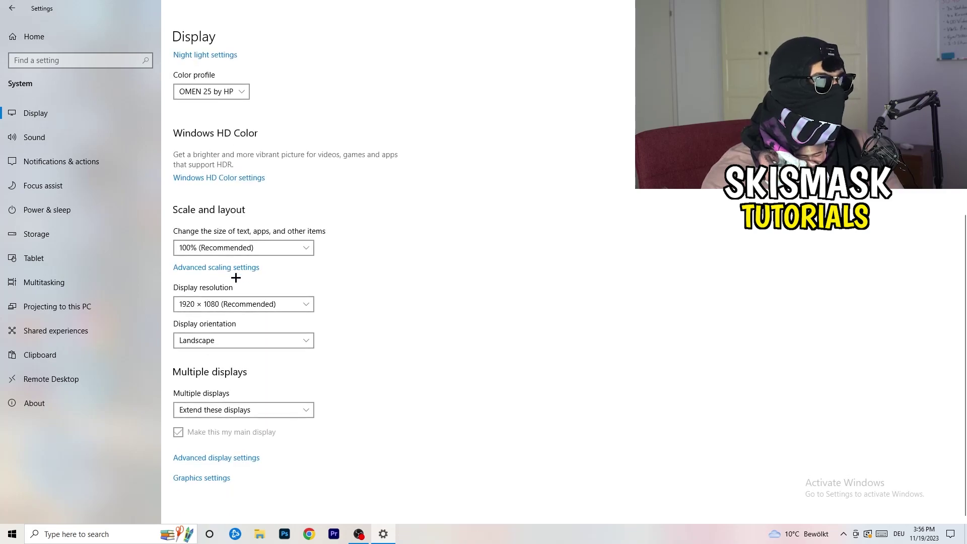
{"action": "left_click", "coordinate": [261, 308]}
{"action": "left_click", "coordinate": [476, 272]}
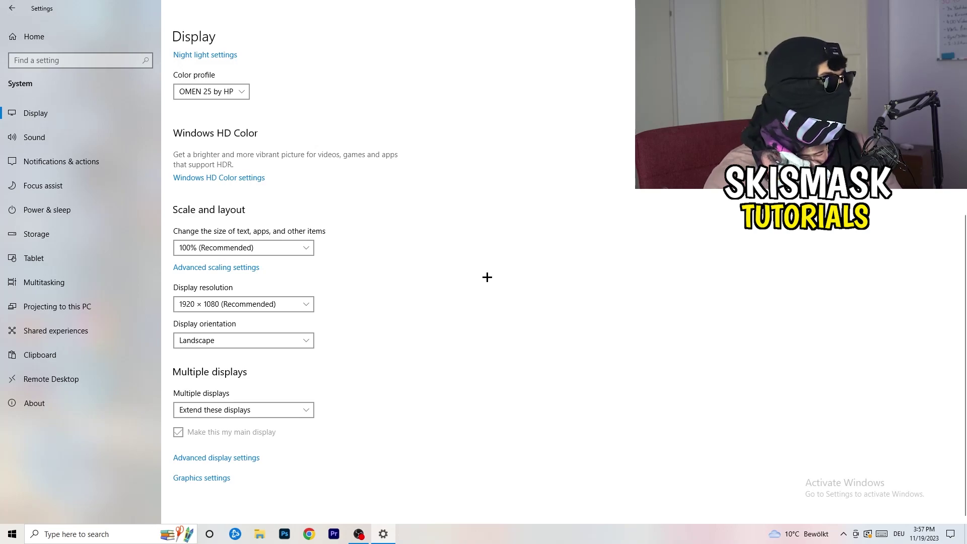
- Open the power plan options from Power & sleep, review the preferred and additional plans, and close Power Options
{"action": "left_click", "coordinate": [64, 211]}
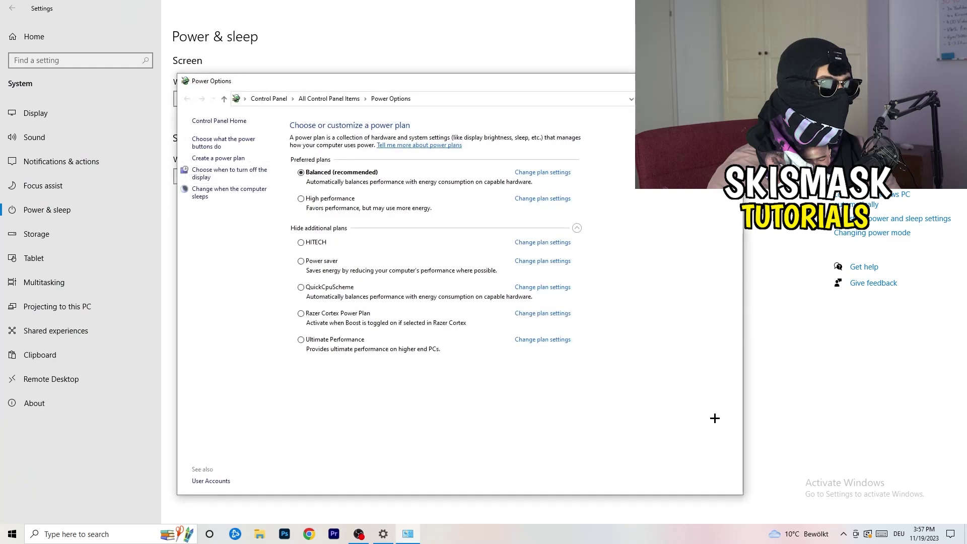
{"action": "left_click", "coordinate": [577, 228]}
{"action": "left_click", "coordinate": [578, 228]}
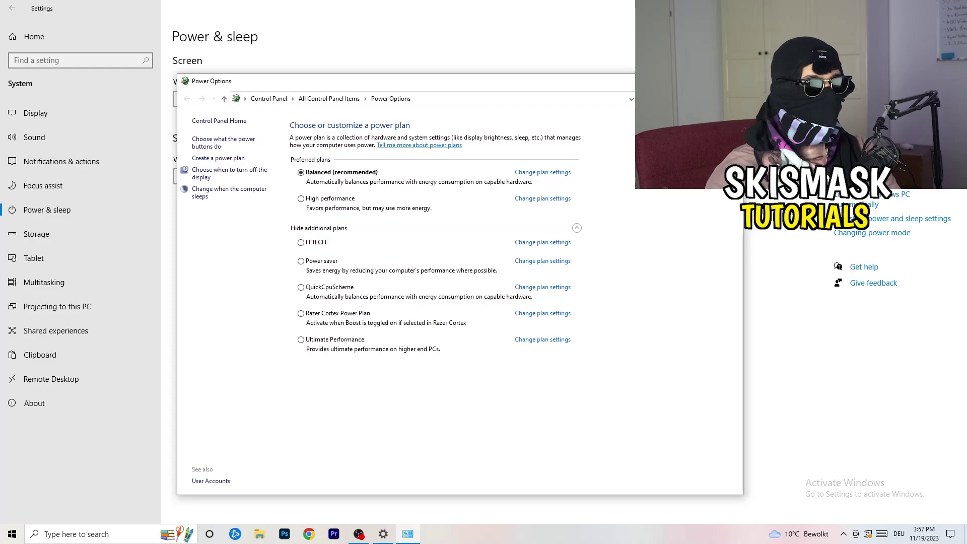
{"action": "left_click", "coordinate": [731, 81]}
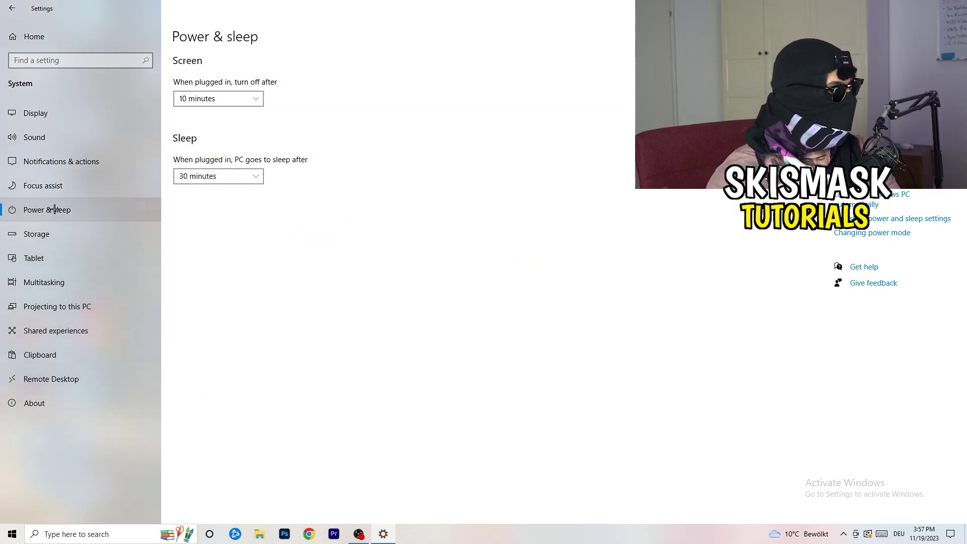
- Open the Storage Sense configuration in the storage settings, review its schedule and temporary file options, and close Settings
{"action": "left_click", "coordinate": [59, 235]}
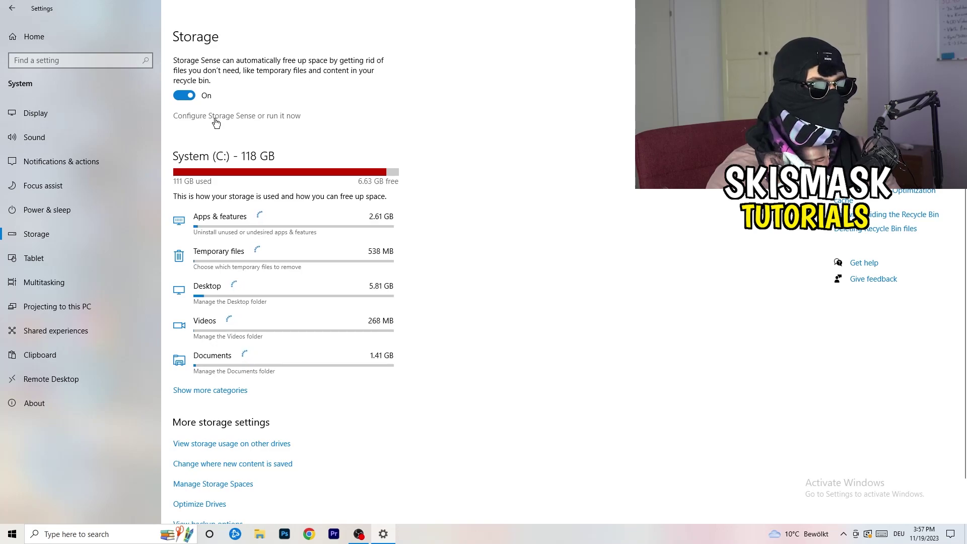
{"action": "left_click", "coordinate": [215, 117]}
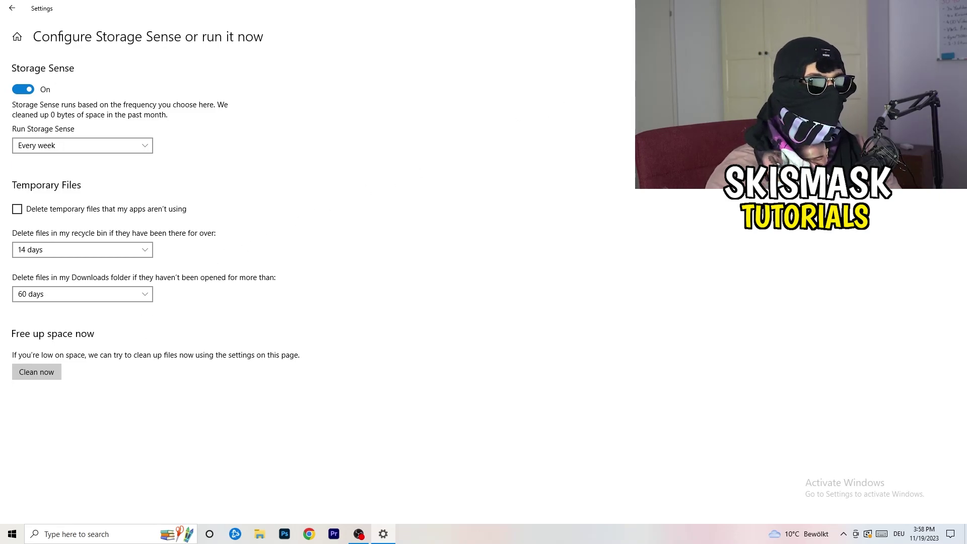
{"action": "key", "text": "alt+F4"}
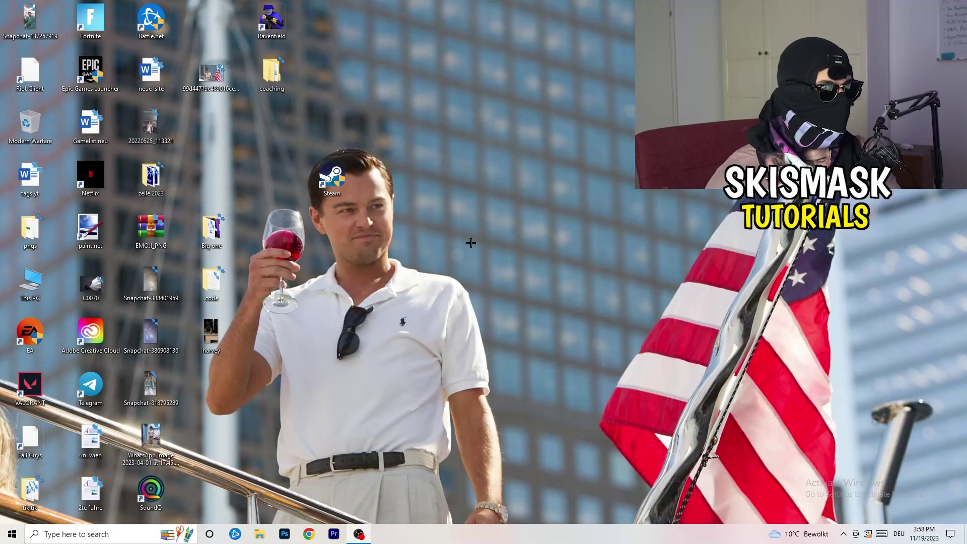